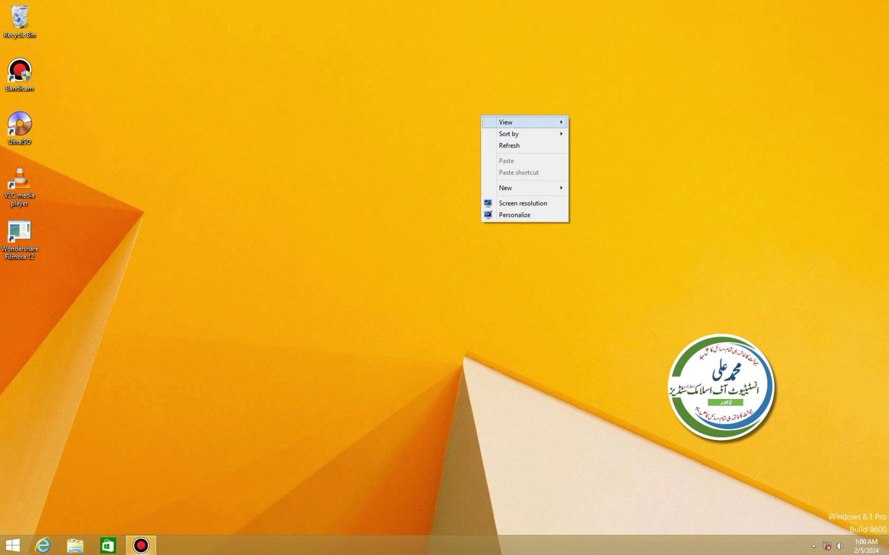
- Refresh the desktop and open Local Disk (D:) in a file browser window
click(509, 145)
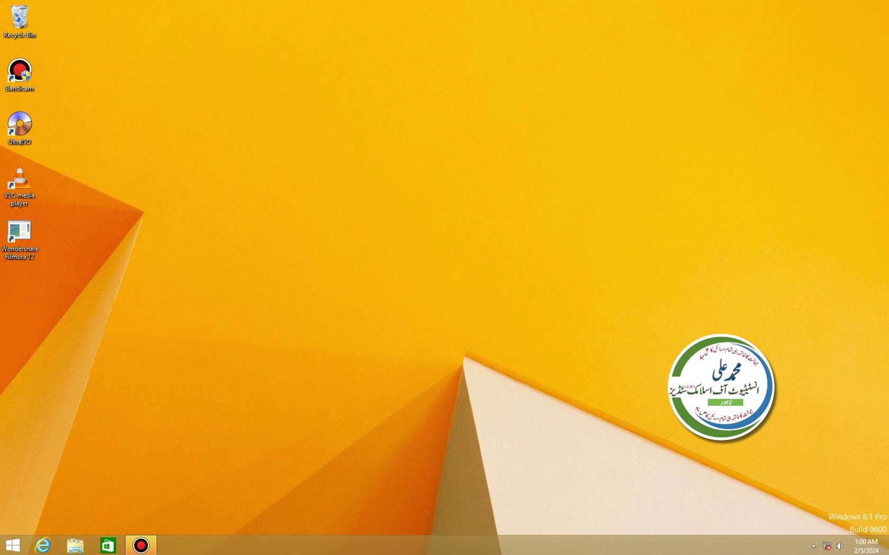
key(super+e)
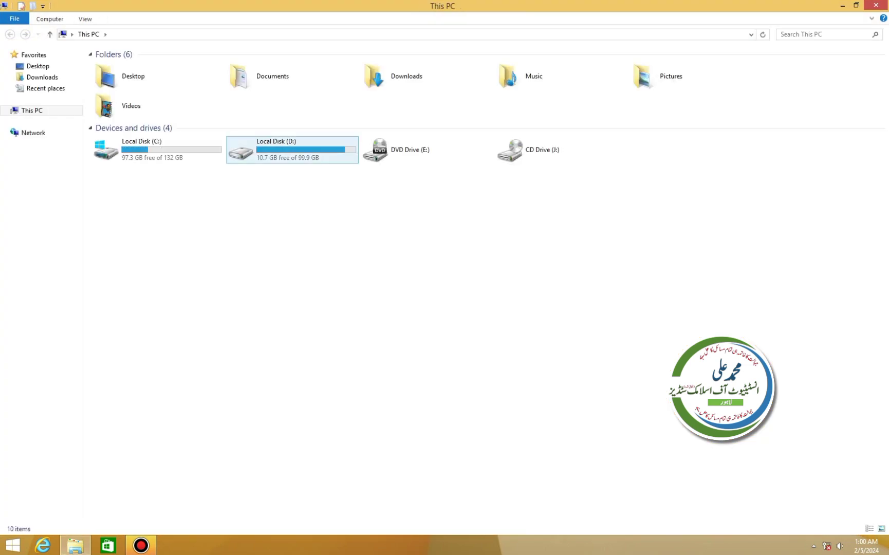
double_click(292, 150)
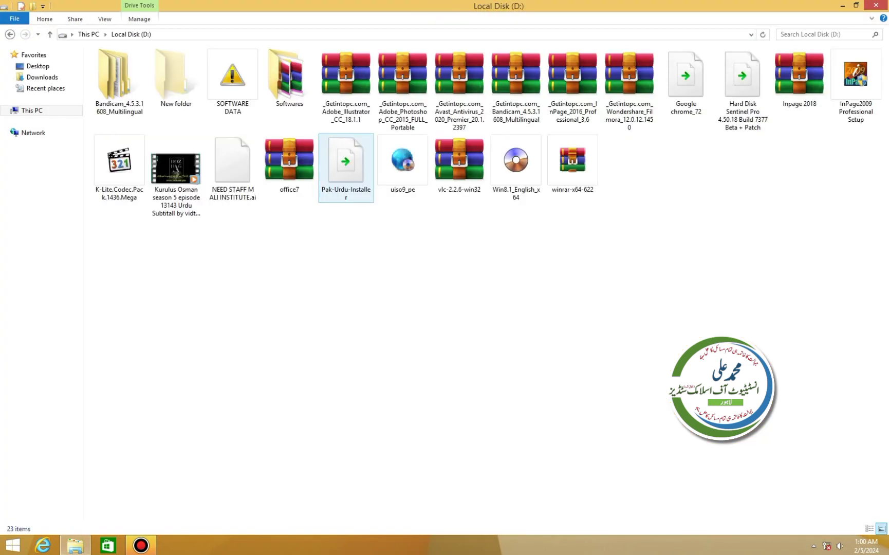
- Copy the files winrar-x64-622, vlc-2.2.6-win32 and Pak-Urdu-Installer from Local Disk (D:)
drag(638, 235, 513, 169)
click(617, 216)
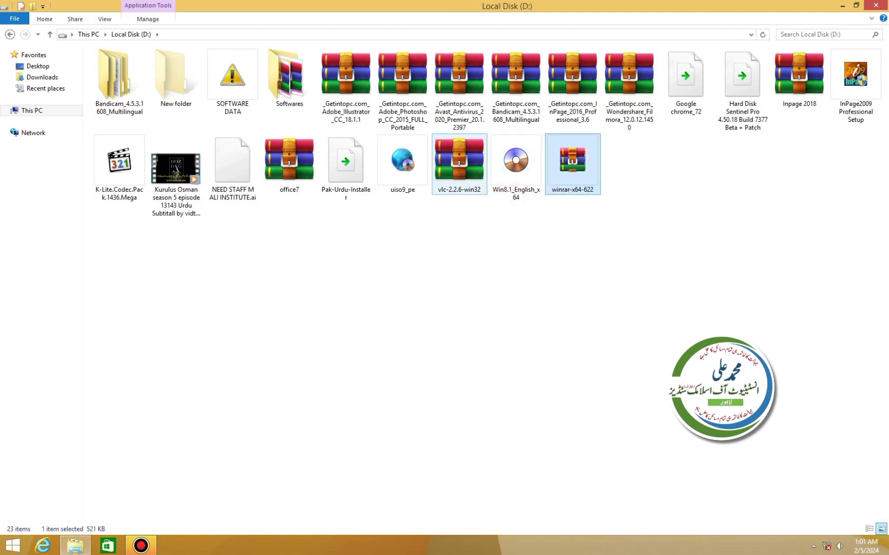
ctrl+click(459, 164)
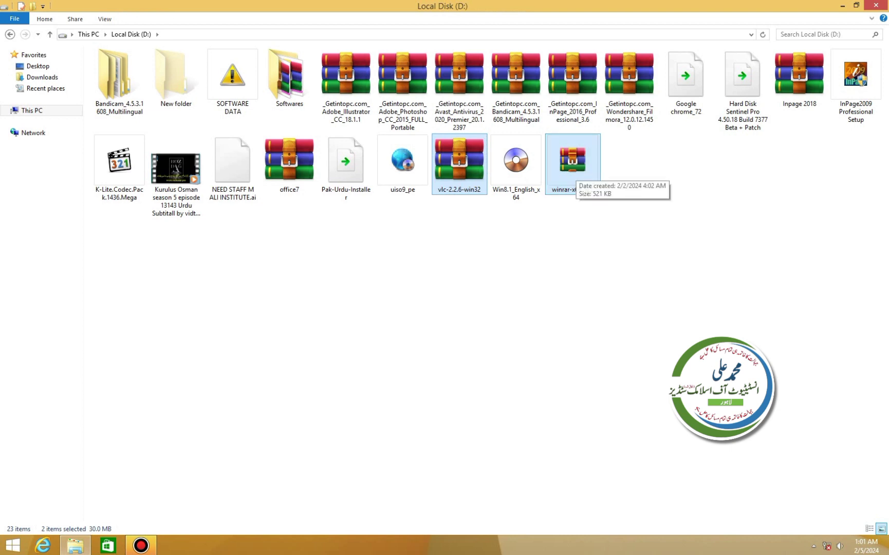
ctrl+click(346, 163)
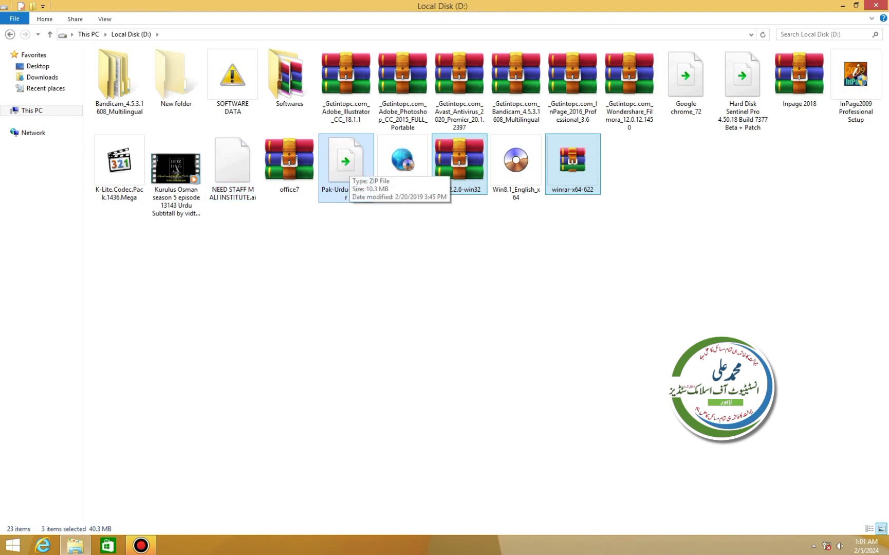
right_click(349, 166)
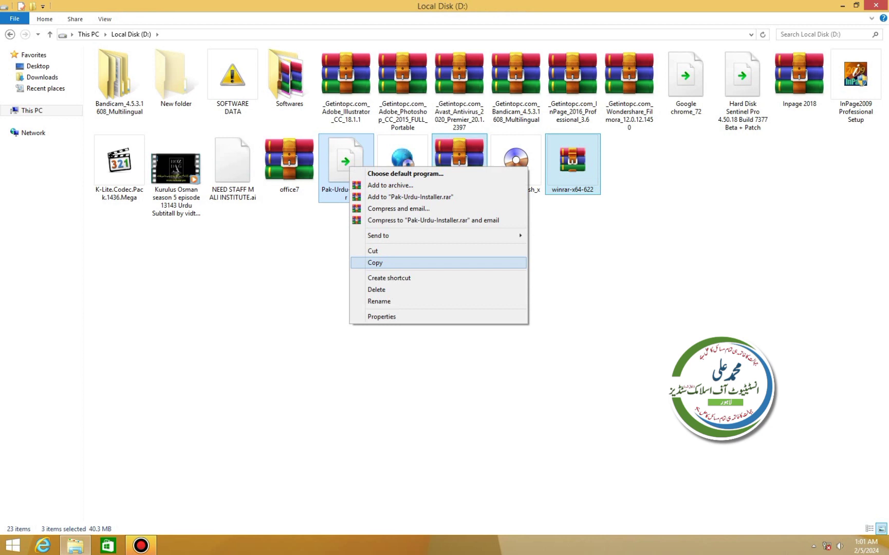
click(376, 263)
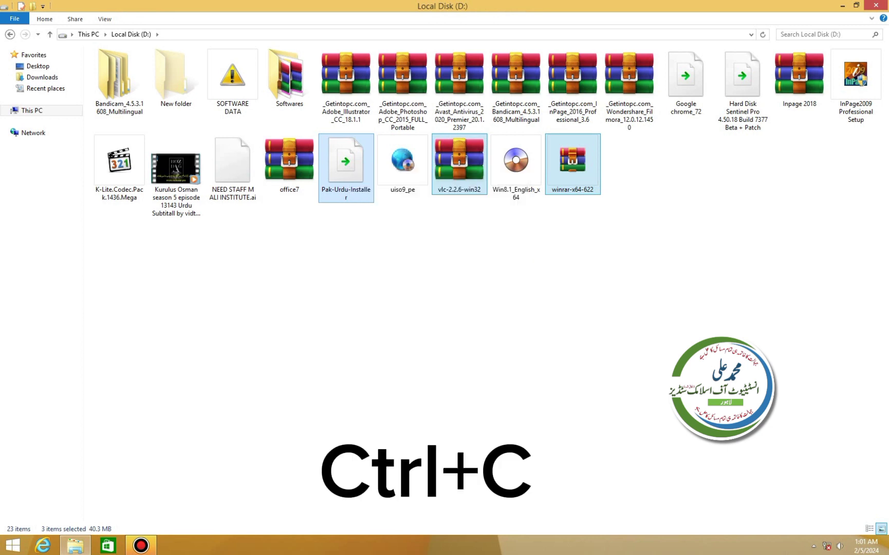
- Try to paste the three copied files into the root of Local Disk (C:)
click(10, 34)
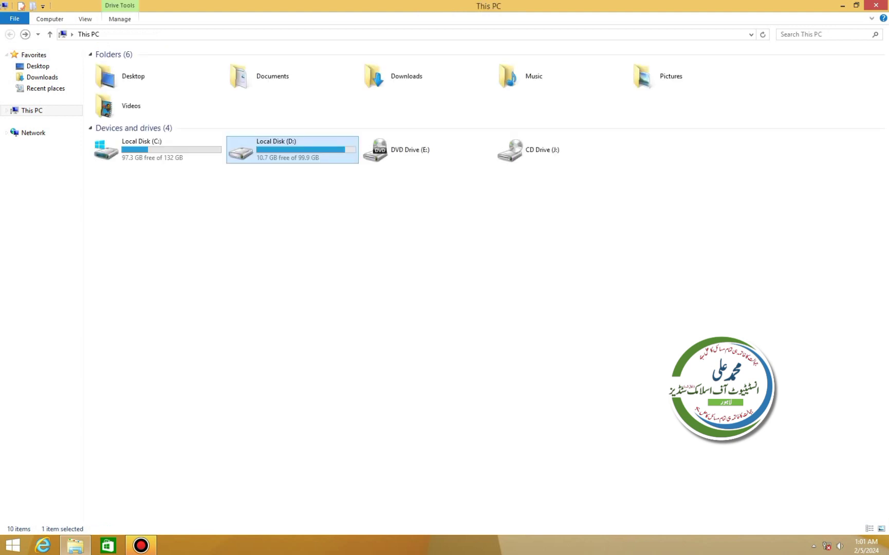
double_click(157, 150)
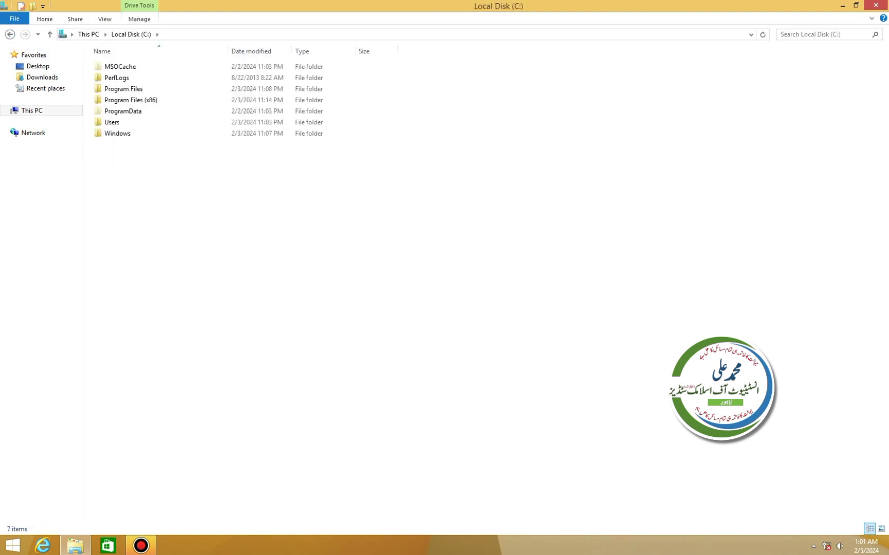
right_click(191, 169)
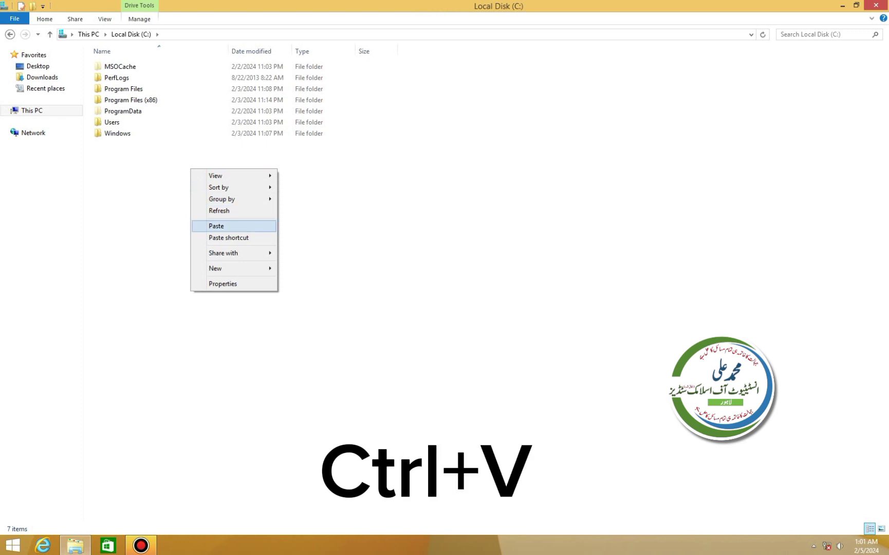
click(217, 226)
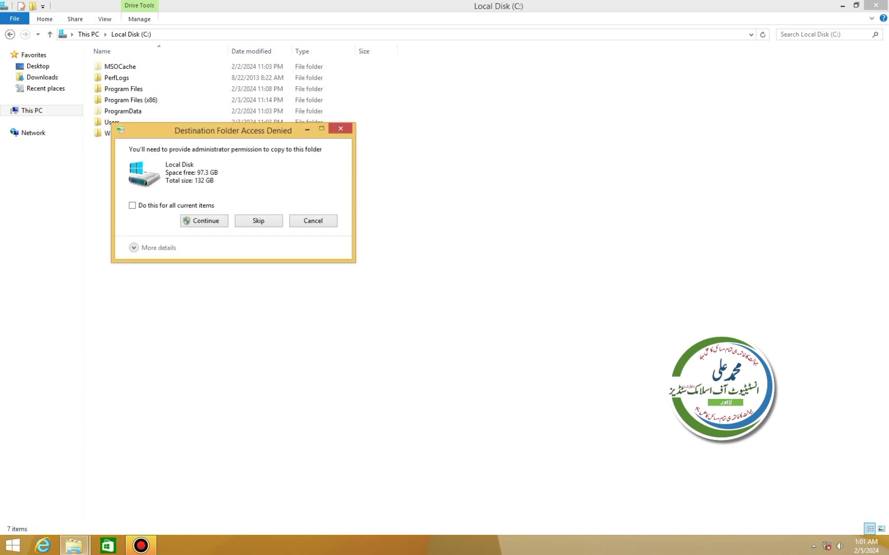
key(Return)
click(339, 129)
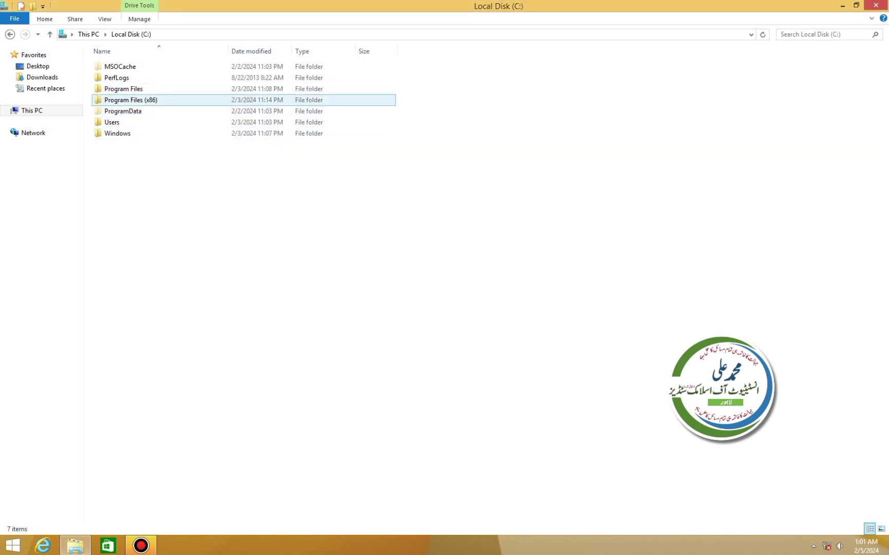
- Paste the copied files into the Bandicam_4.5.3.1608_Multilingual folder on Local Disk (D:), replacing the files with the same names
key(BackSpace)
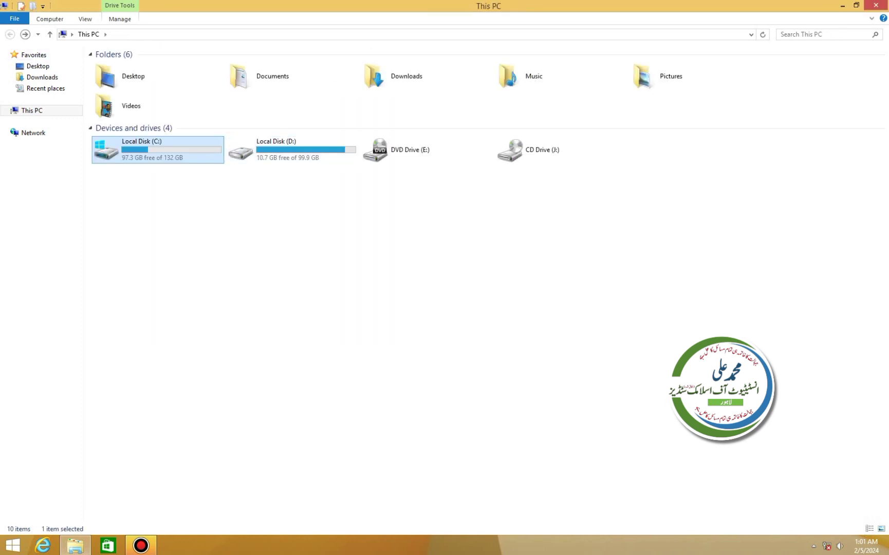
double_click(291, 150)
key(Left)
key(Left)
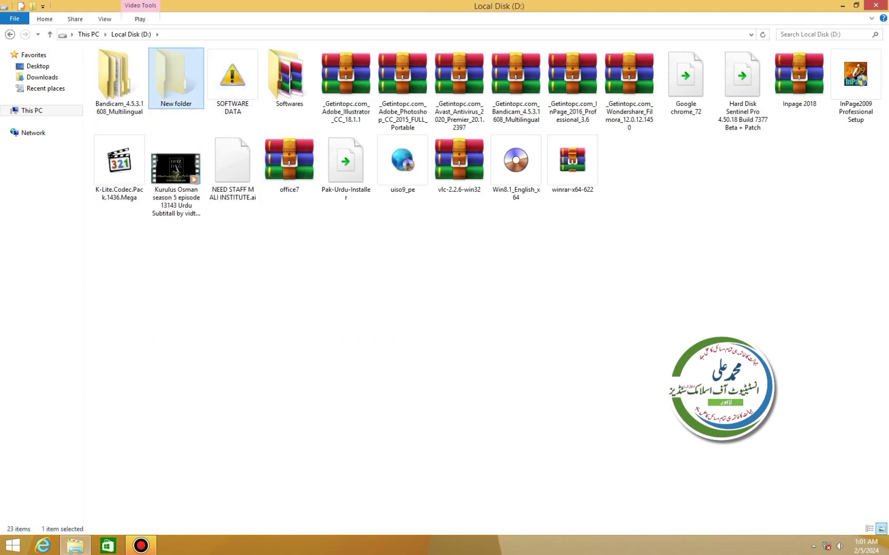
key(Return)
key(alt+Left)
key(Return)
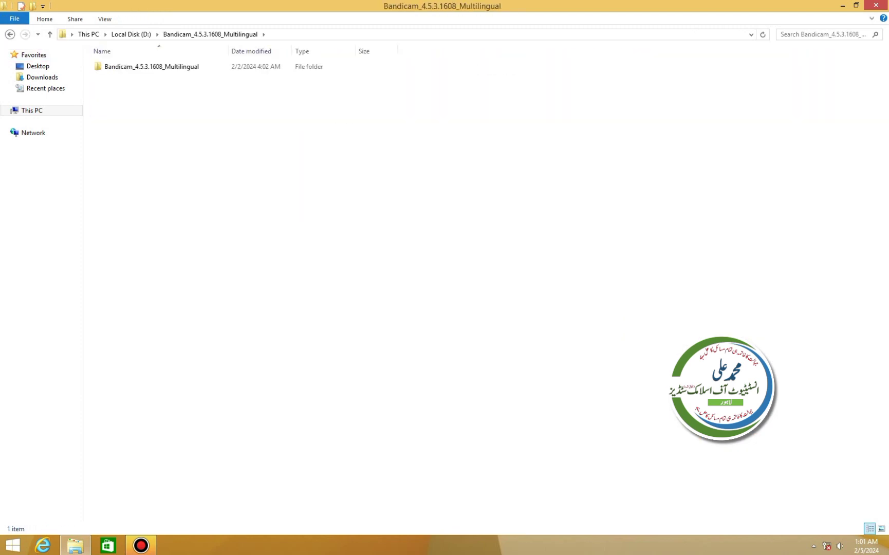
right_click(183, 132)
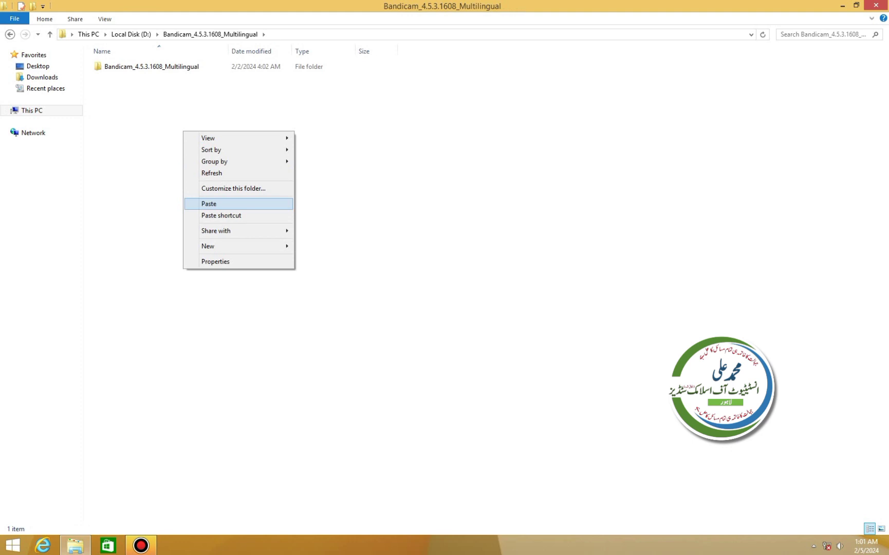
click(238, 204)
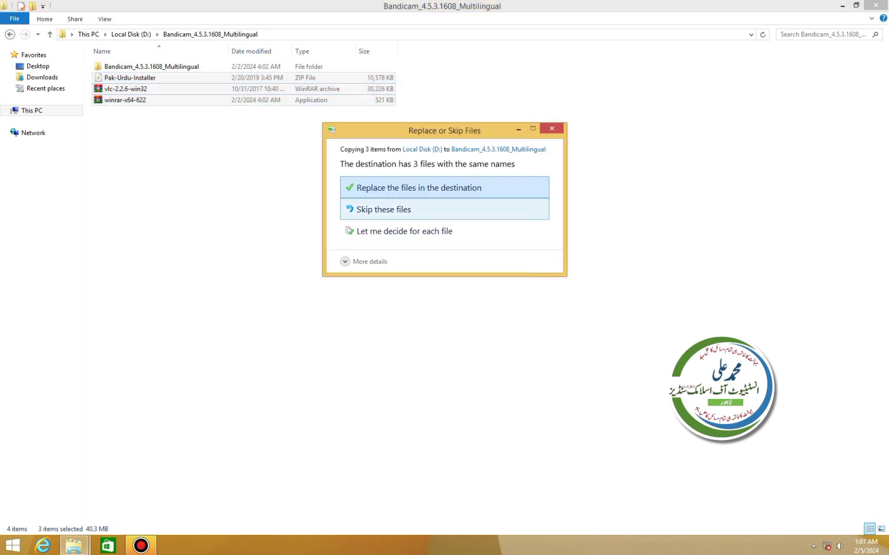
click(442, 187)
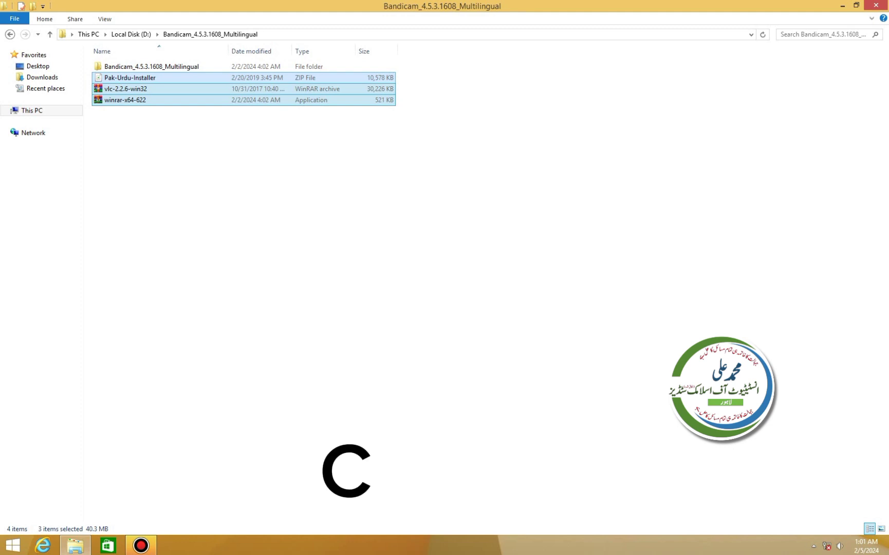
- Cut the three pasted files and move them back to the root of Local Disk (D:), replacing the files with the same names
key(ctrl+x)
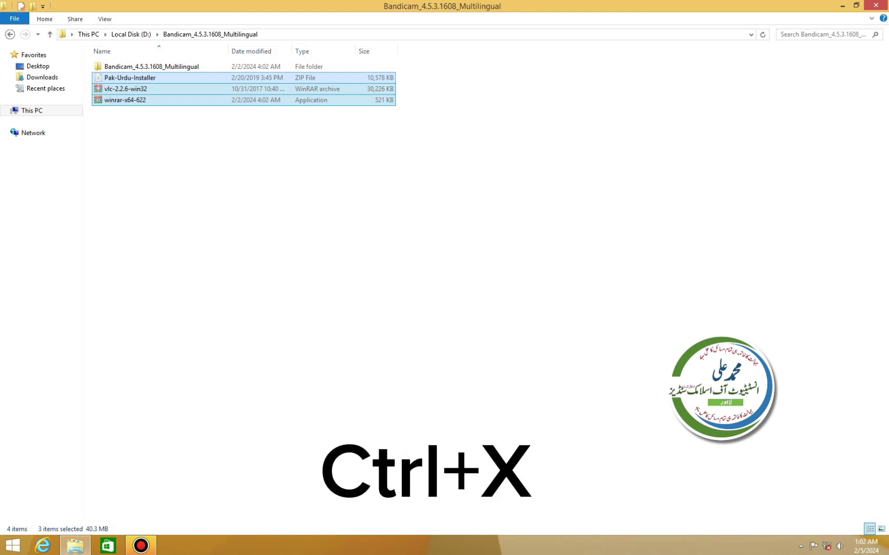
right_click(211, 96)
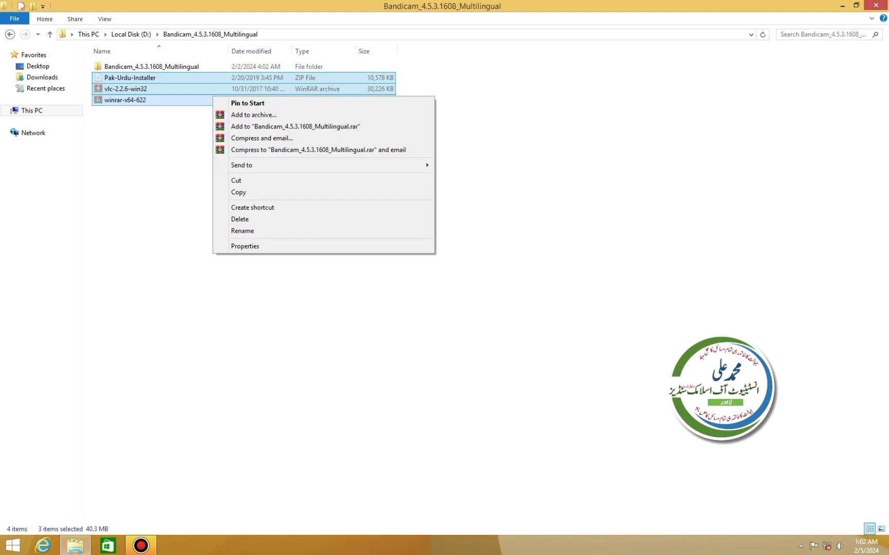
click(231, 181)
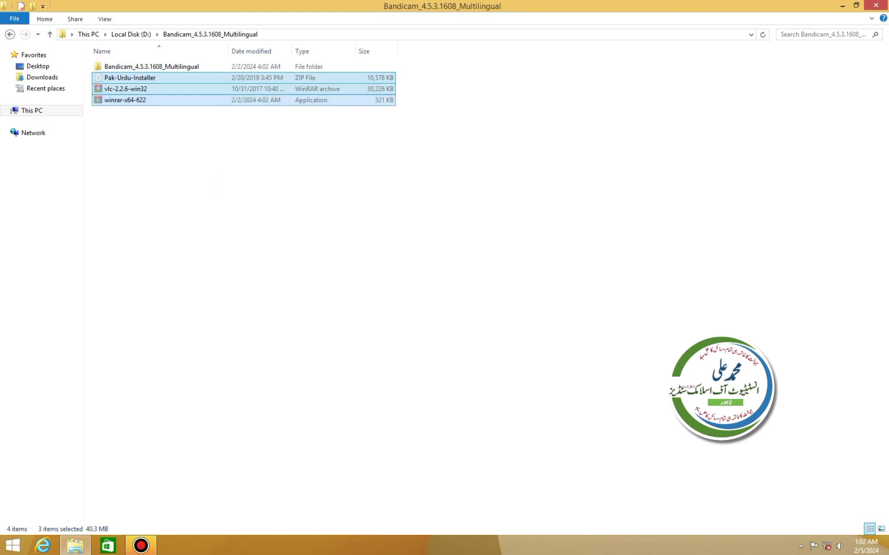
key(BackSpace)
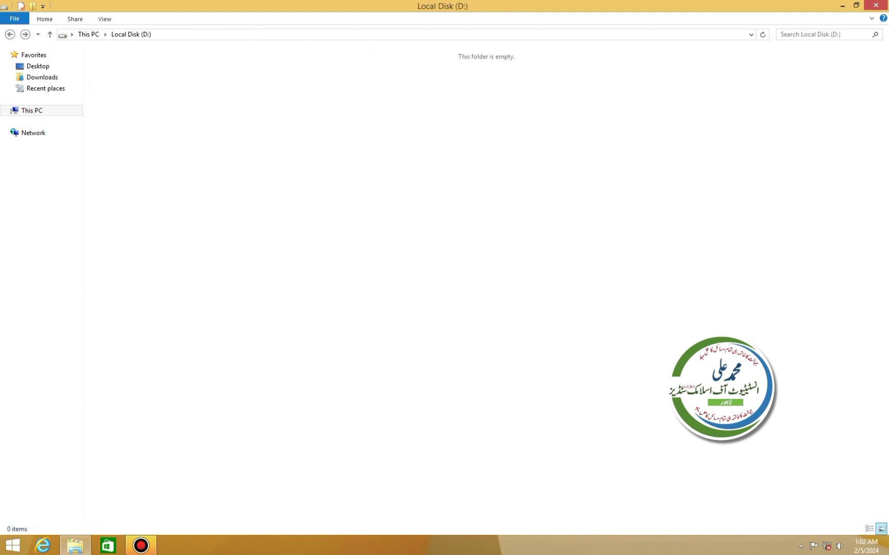
right_click(392, 231)
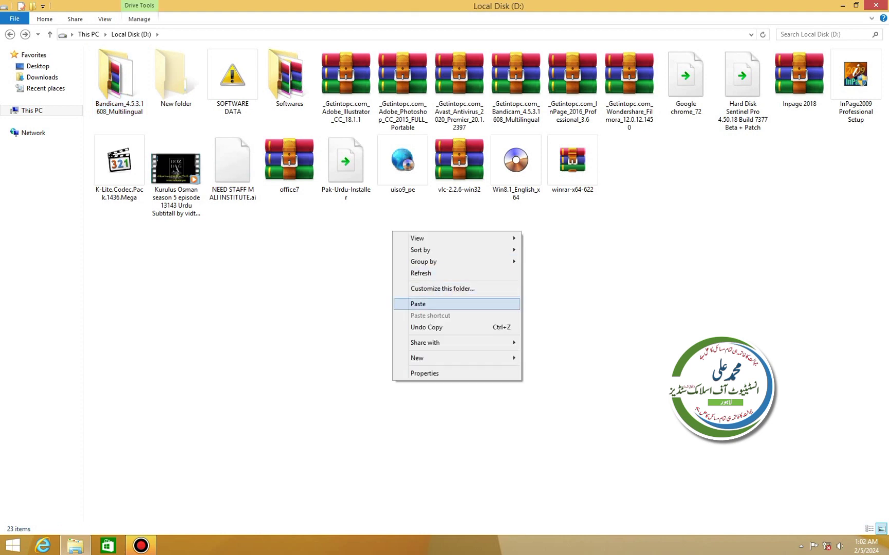
click(418, 303)
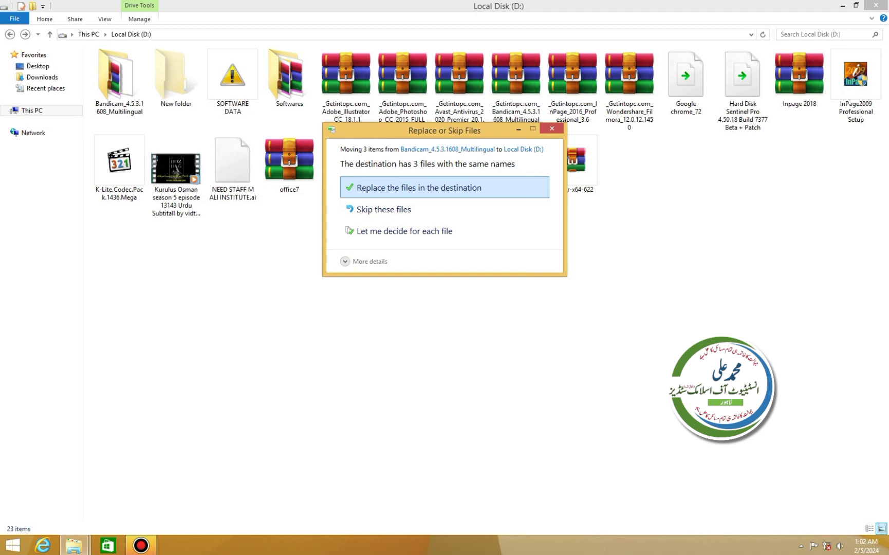
key(Return)
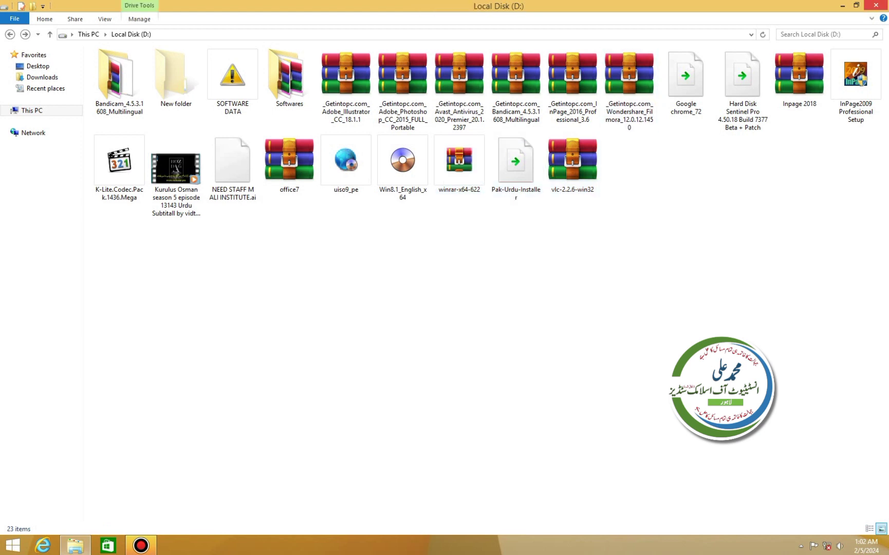
- Open Windows Help and Support and close it again
mouse_move(885, 5)
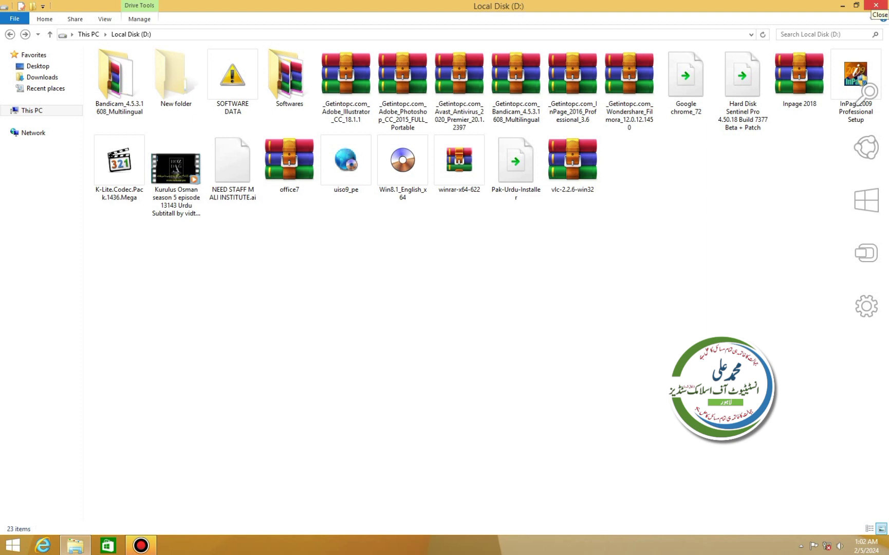
key(F1)
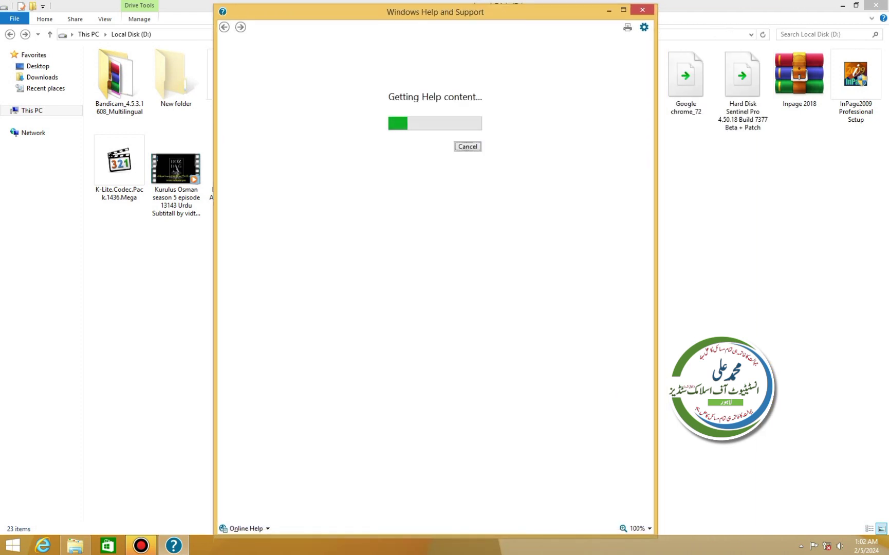
click(437, 50)
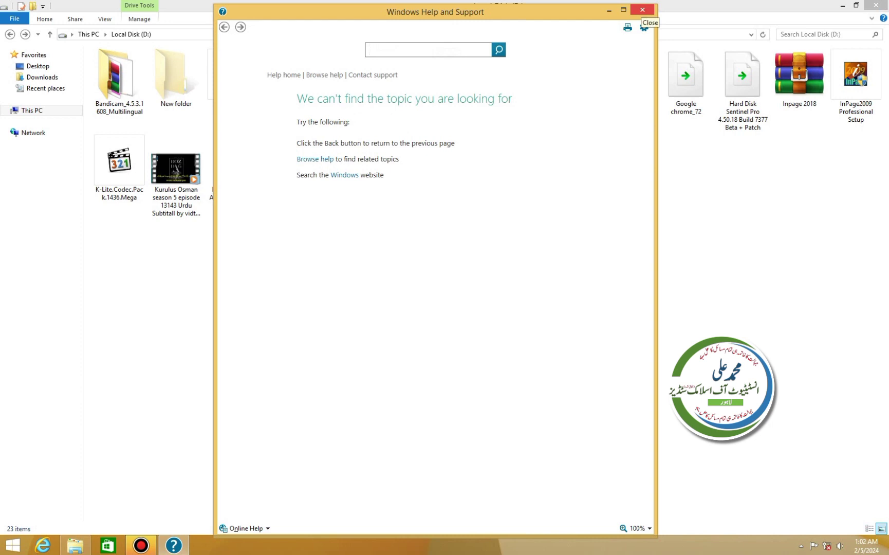
click(643, 10)
- Delete the vlc-2.2.6-win32 archive from Local Disk (D:), undoing and redoing the deletion once
click(572, 164)
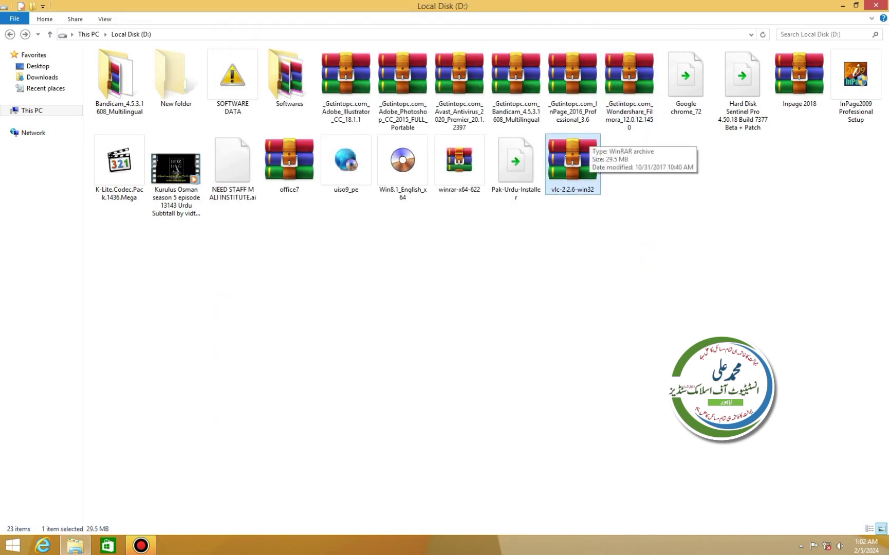
key(Delete)
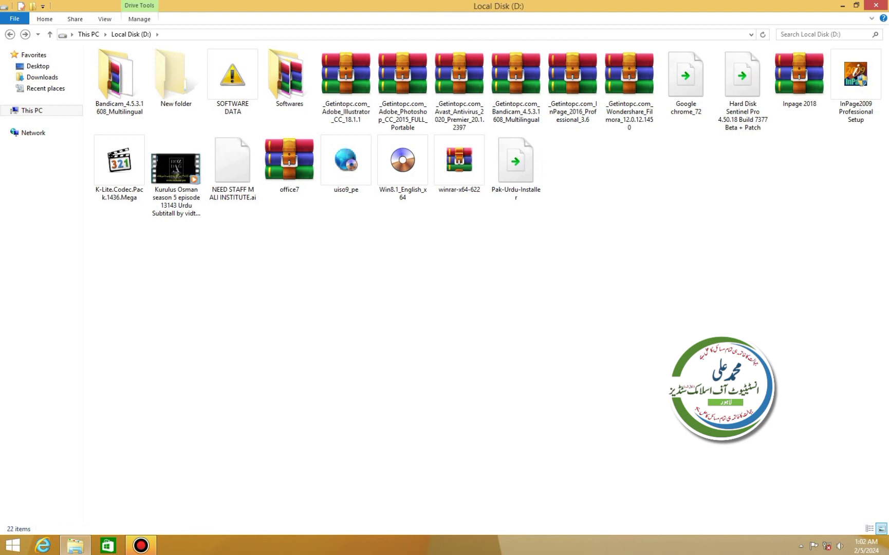
key(ctrl+z)
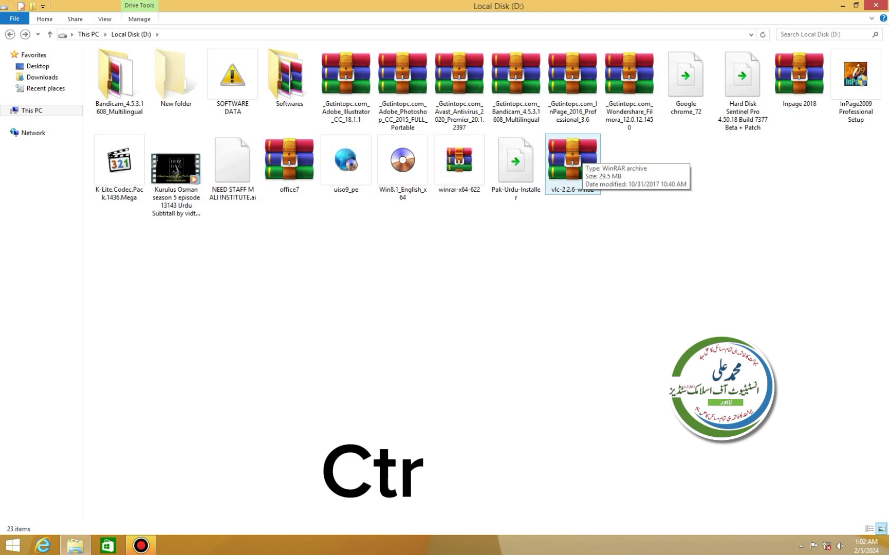
key(ctrl+y)
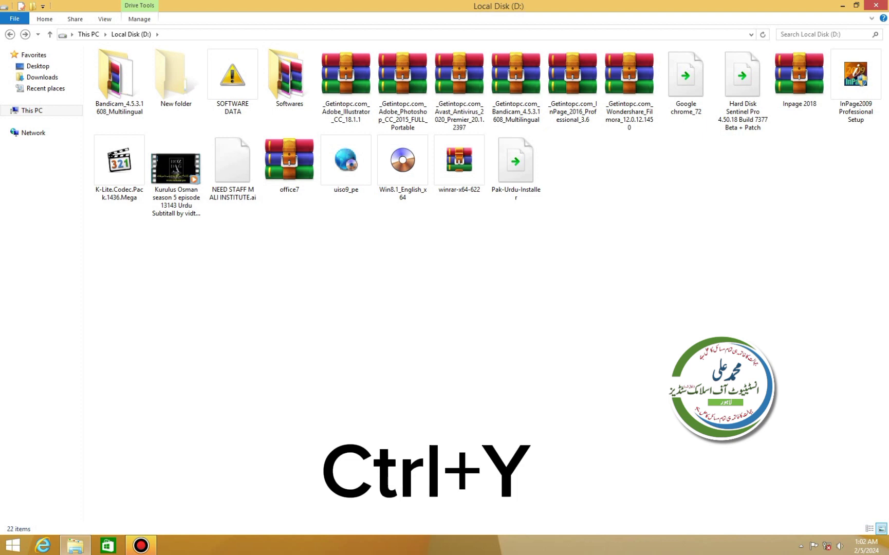
key(shift+F12)
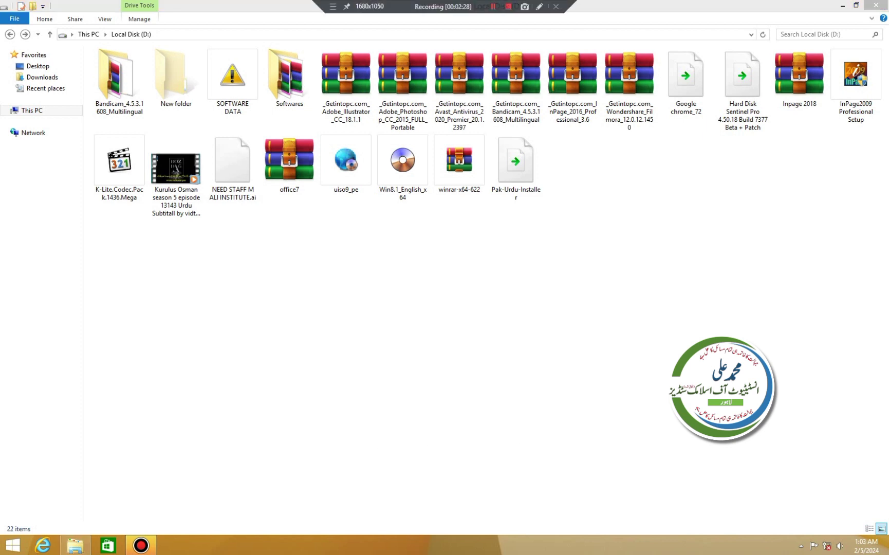
key(shift+F12)
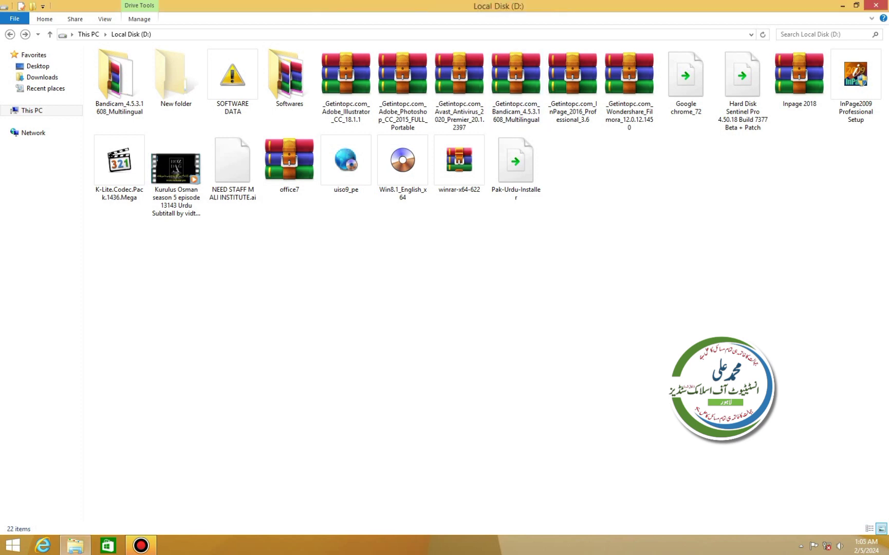
- Refresh the contents of Local Disk (D:) so the files are re-sorted
right_click(616, 228)
click(638, 272)
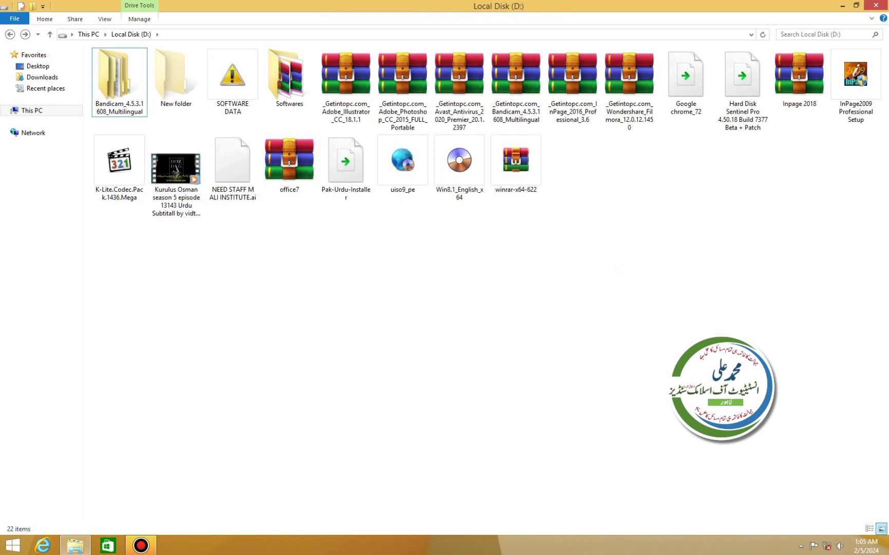
right_click(614, 214)
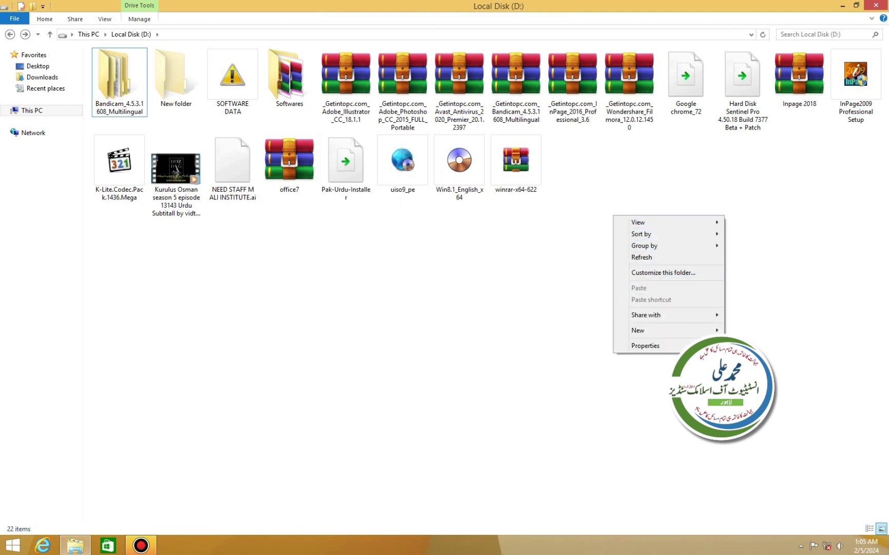
key(Escape)
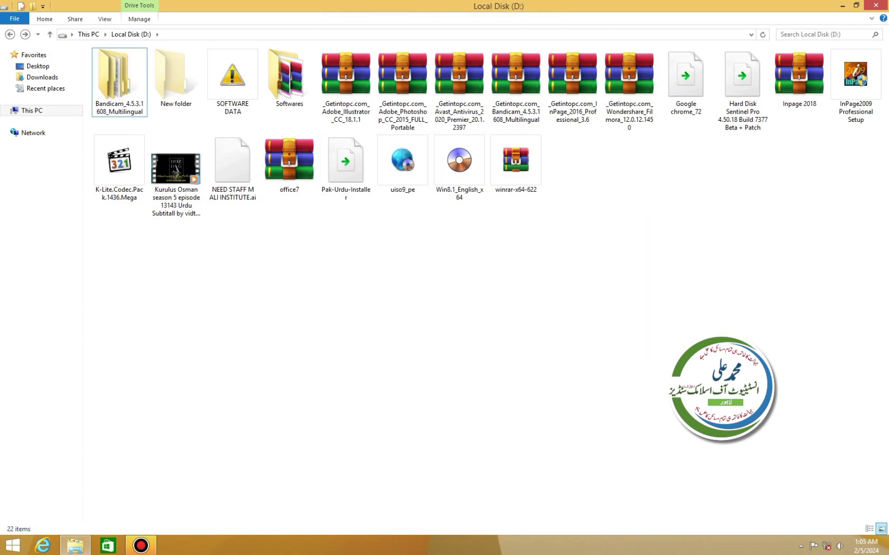
- Open the name of the winrar-x64-622 file for editing and accept it without entering a new name
click(517, 163)
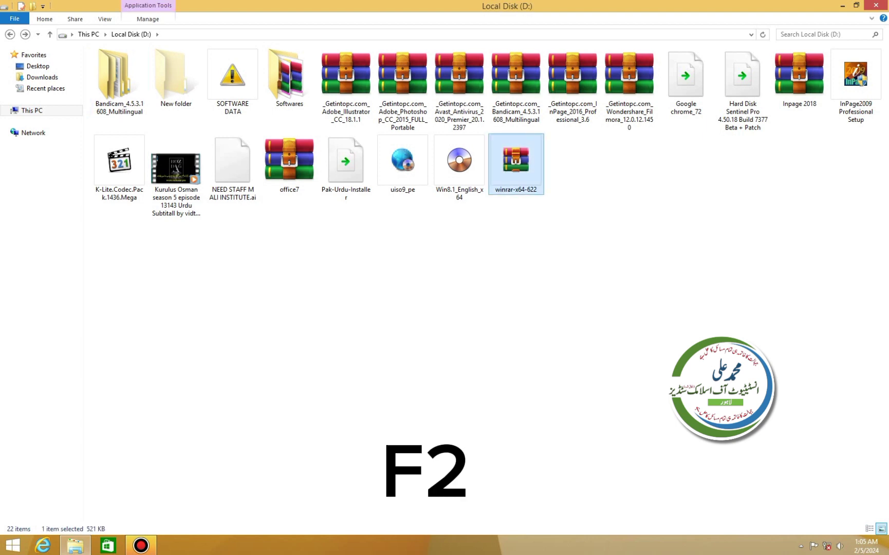
key(F2)
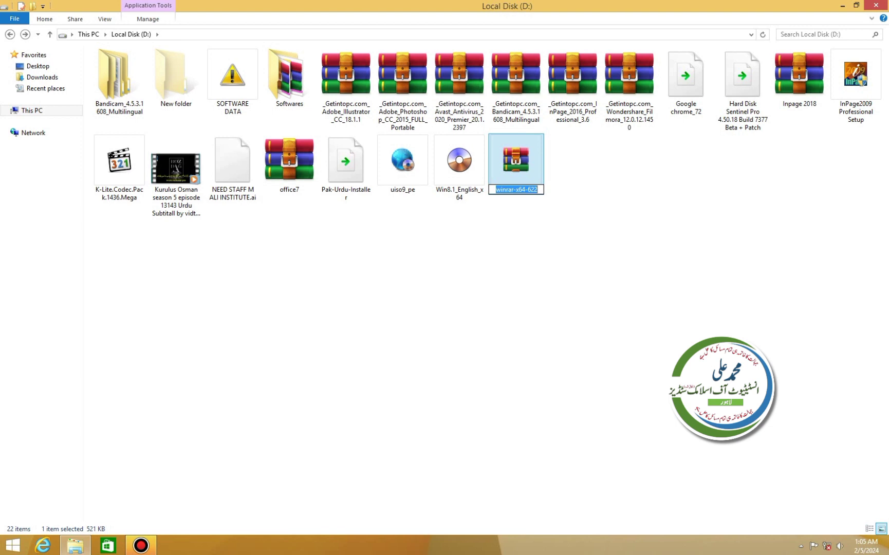
key(Return)
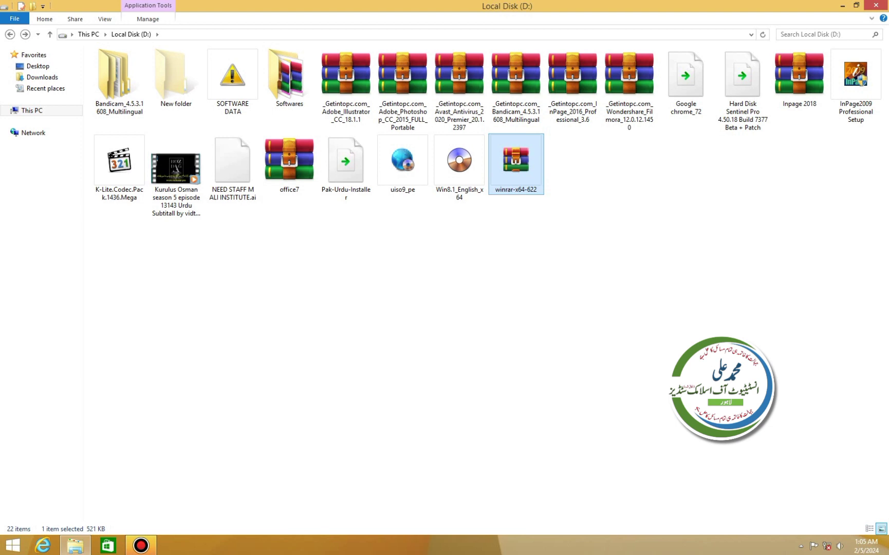
- Search Local Disk (D:) for "chro" and clear the search to return to the full file list
key(F3)
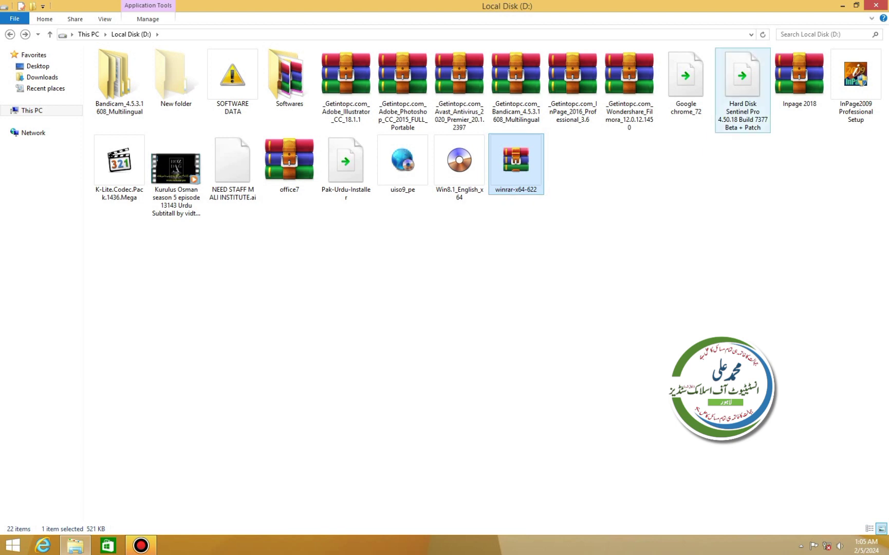
key(F3)
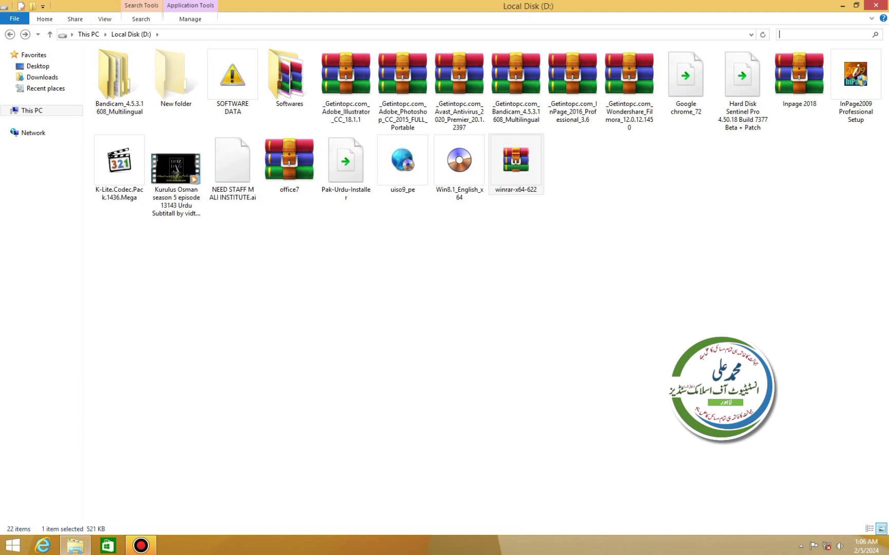
text(chro)
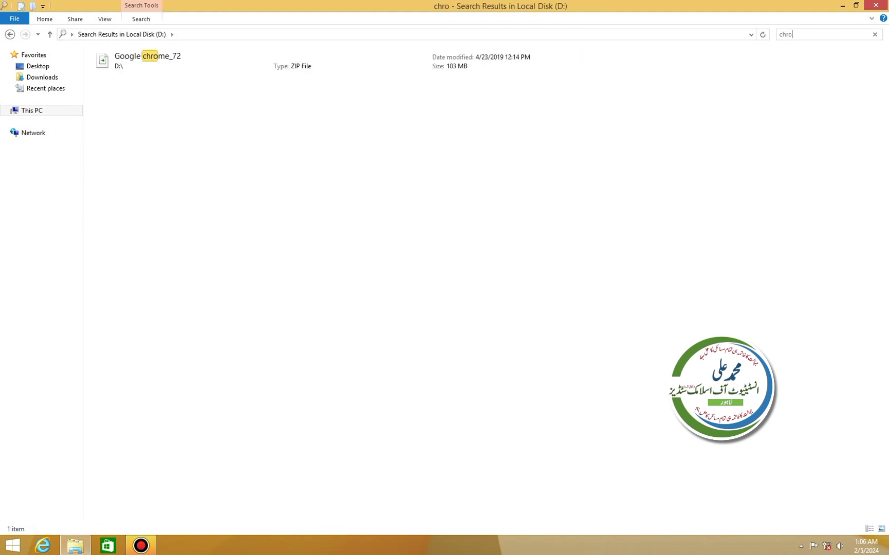
key(BackSpace)
key(BackSpace)
key(BackSpace)
key(BackSpace)
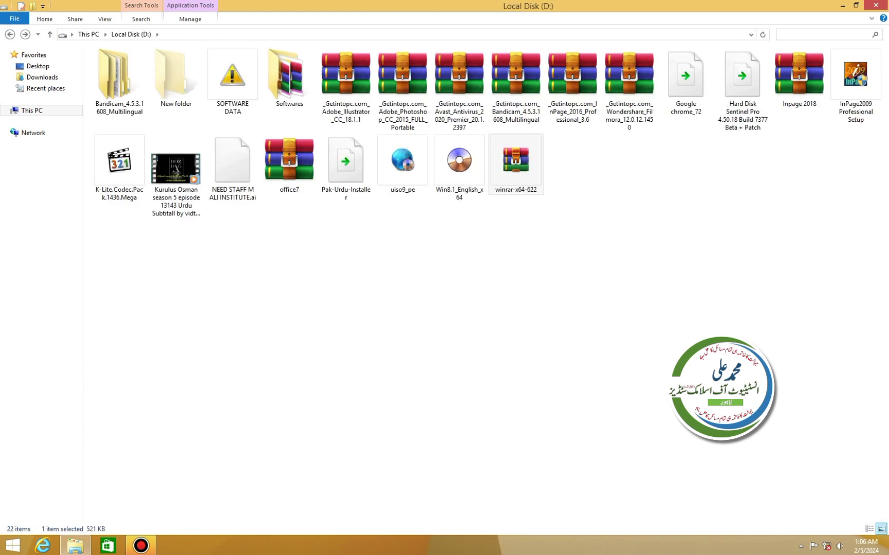
- Cycle through the open windows in the window switcher, show the desktop, and return to the Local Disk (D:) window
key(alt+Tab)
key(alt+Tab)
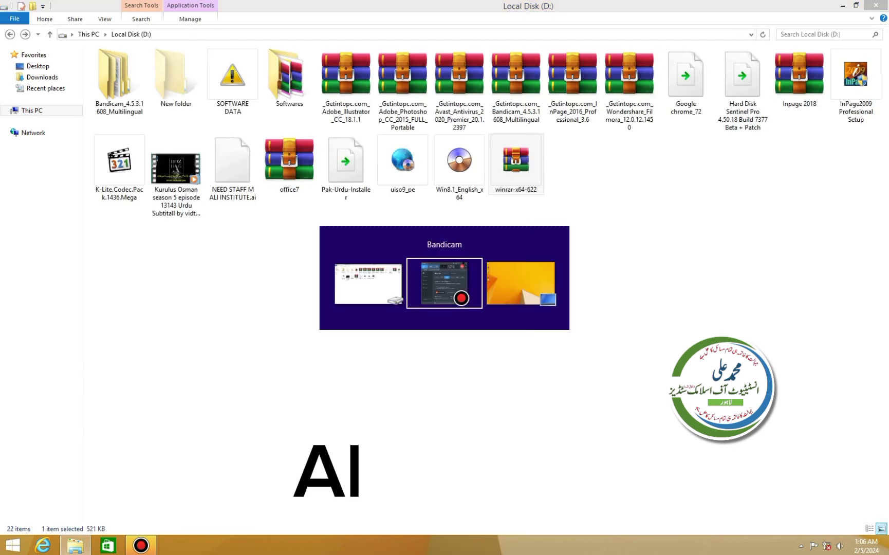
key(alt+Tab)
key(alt+Tab)
key(alt+Tab)
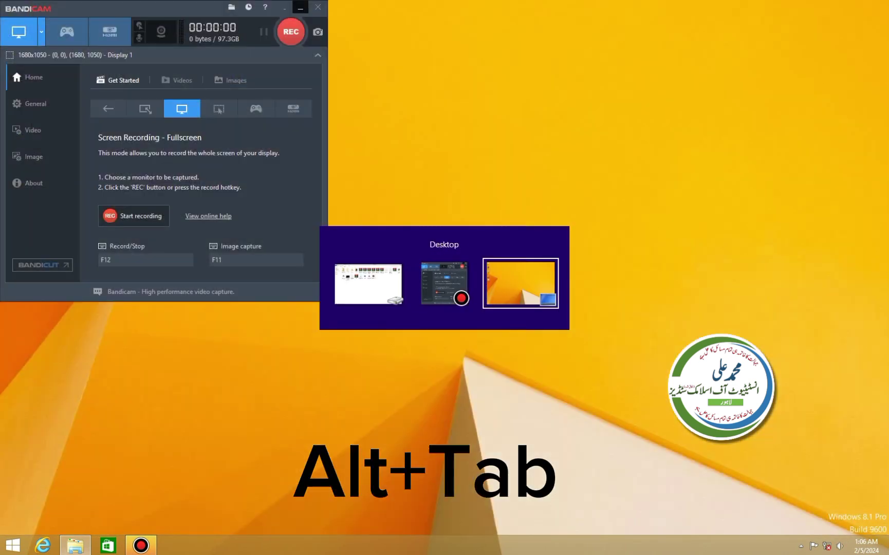
key(alt+Tab)
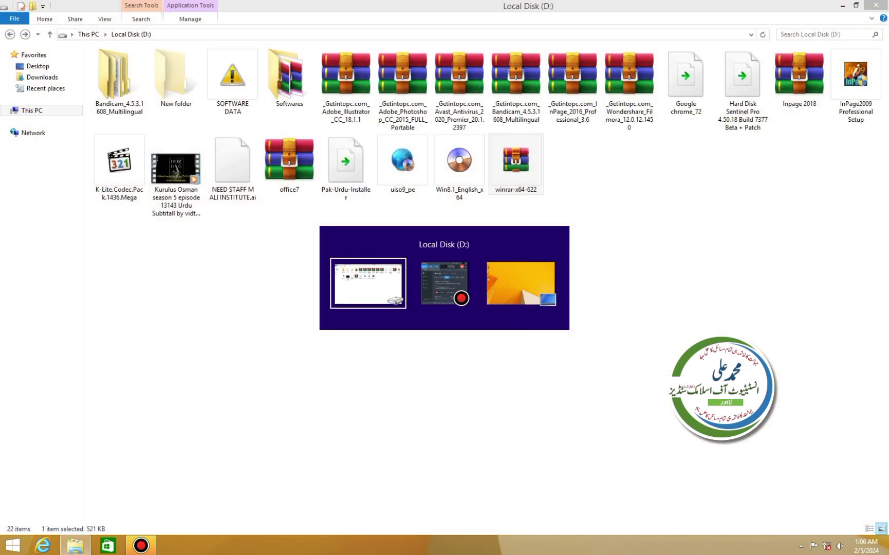
key(alt+Tab)
key(alt+Tab)
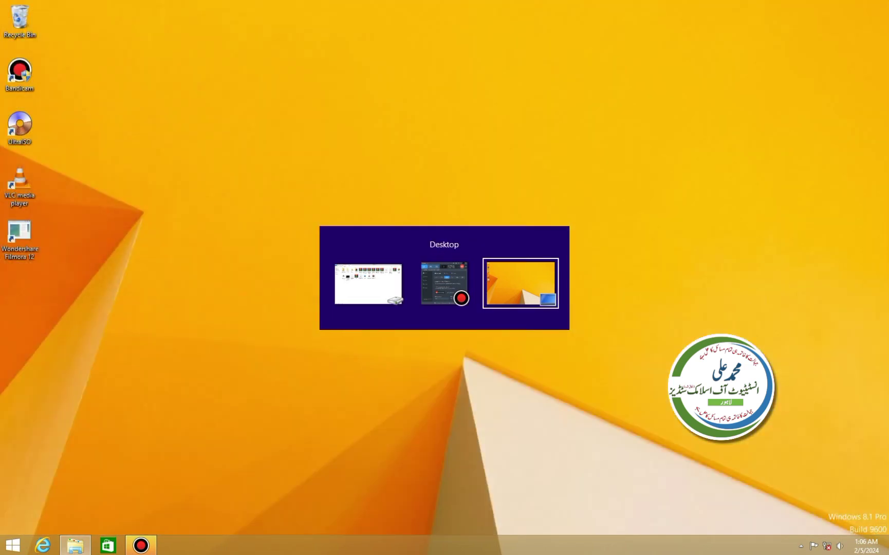
key(alt+Tab)
key(alt+Tab)
key(alt+Tab)
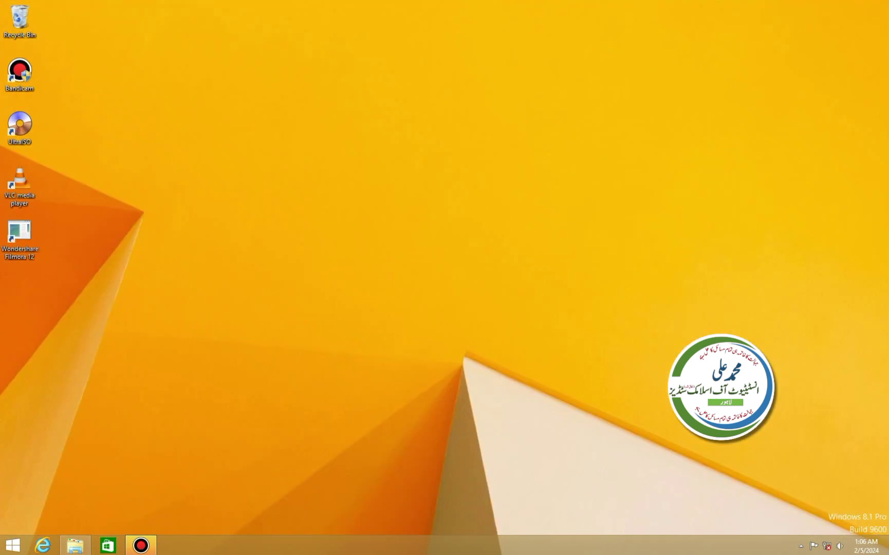
key(alt+Tab)
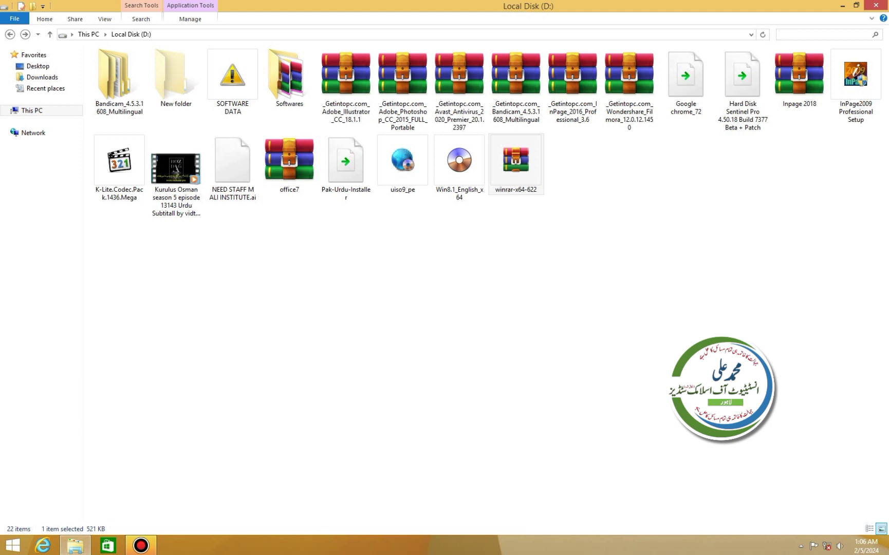
- Go to "new folder" on D:\ by entering its path in the address, and return to Local Disk (D:)
key(F4)
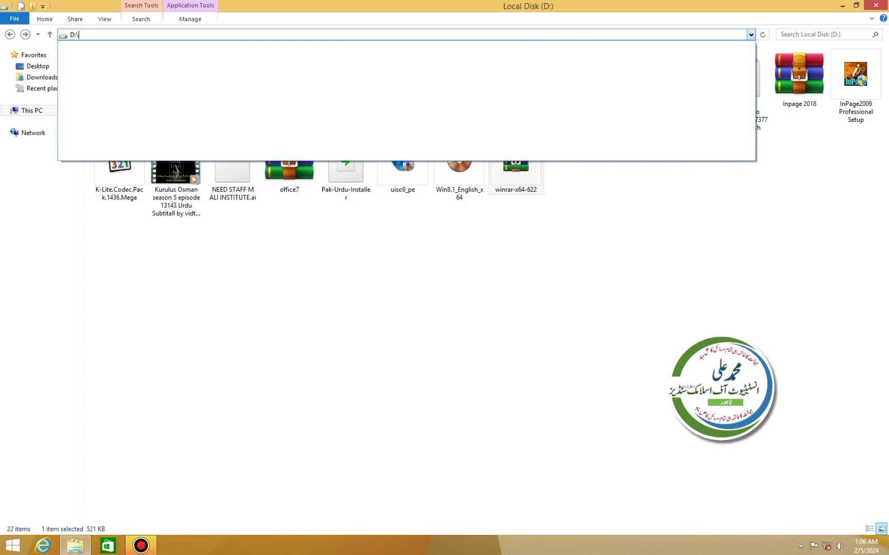
text(new folder)
key(Return)
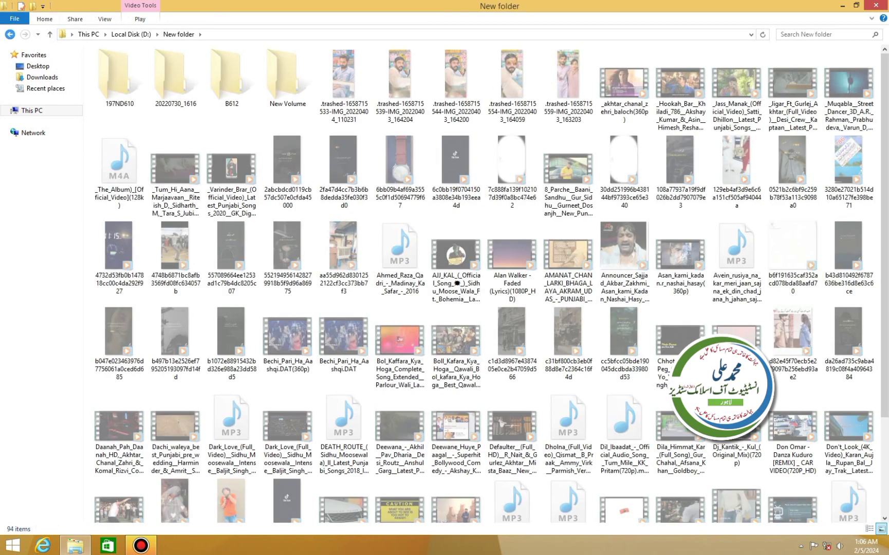
click(10, 34)
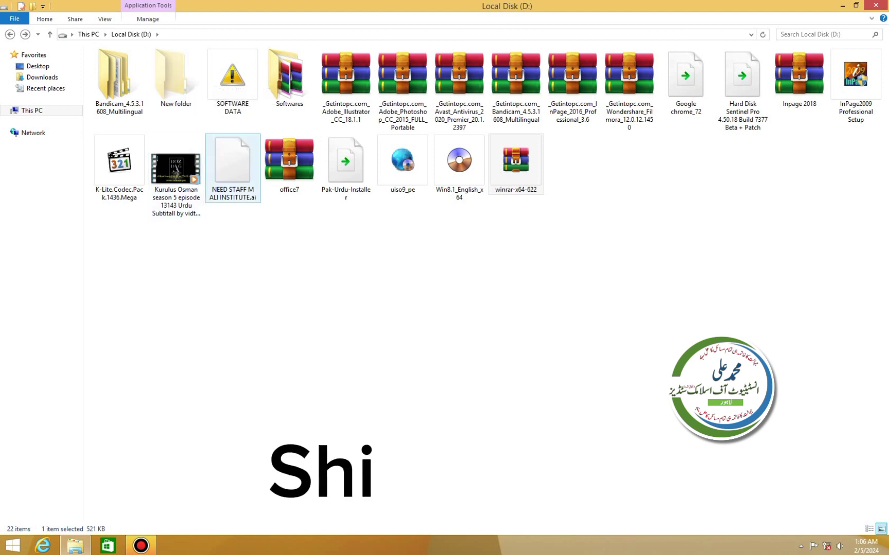
- Display the context options of the .ai file on Local Disk (D:) and dismiss them
click(232, 167)
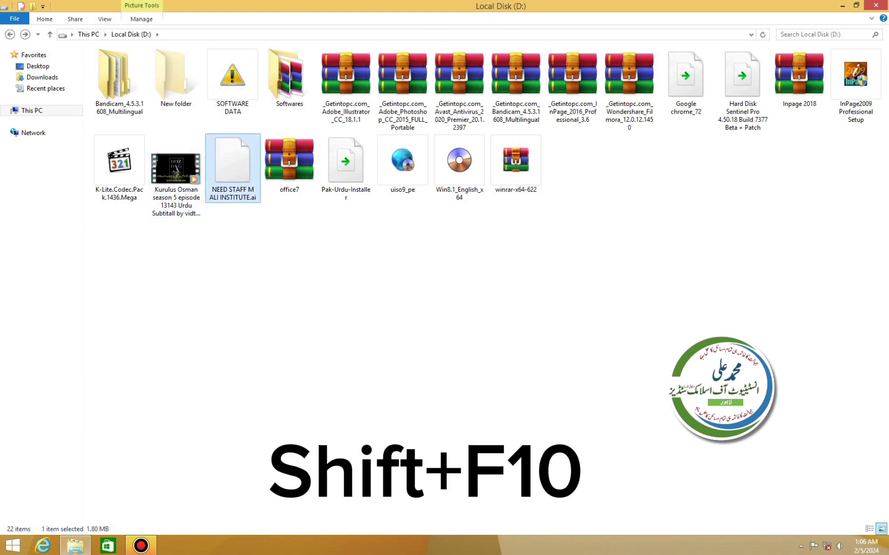
key(shift+F10)
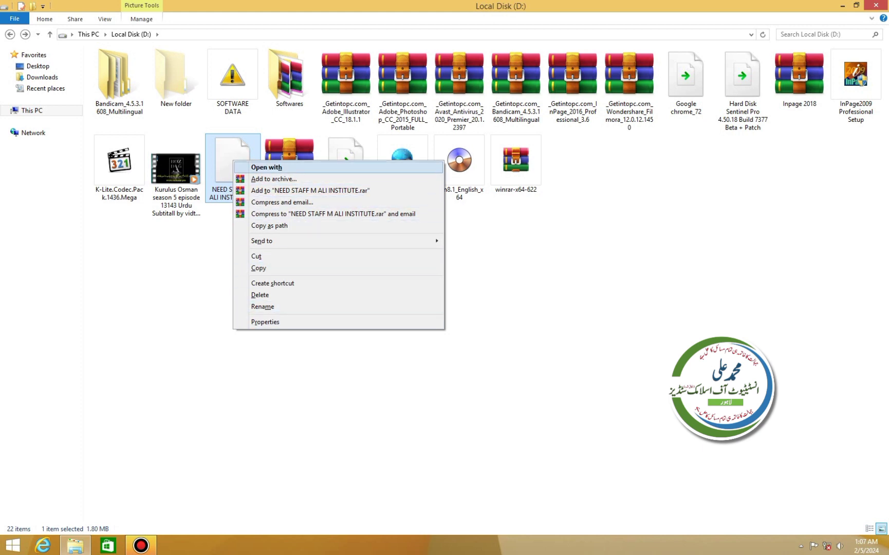
key(Escape)
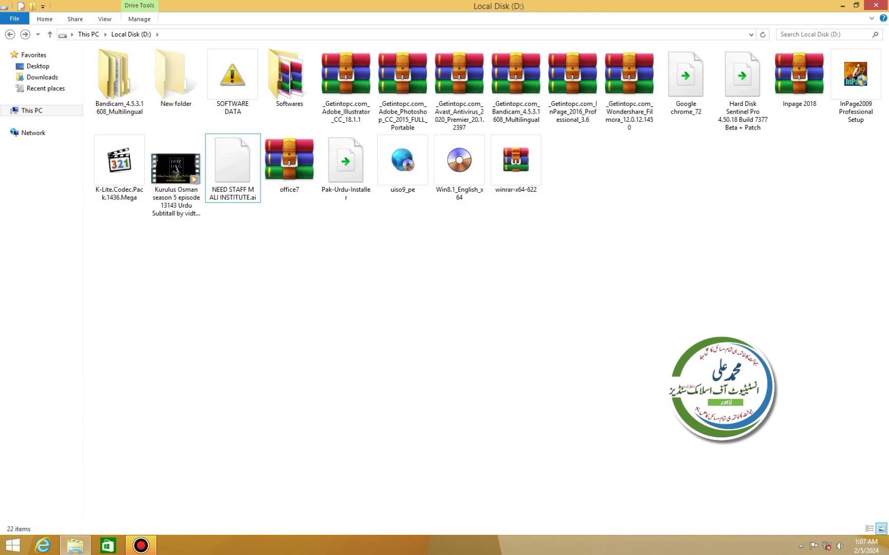
- Keep the window switcher open on screen, step through all open windows, and choose the Local Disk (D:) window
key(ctrl+alt+Tab)
key(Tab)
key(Tab)
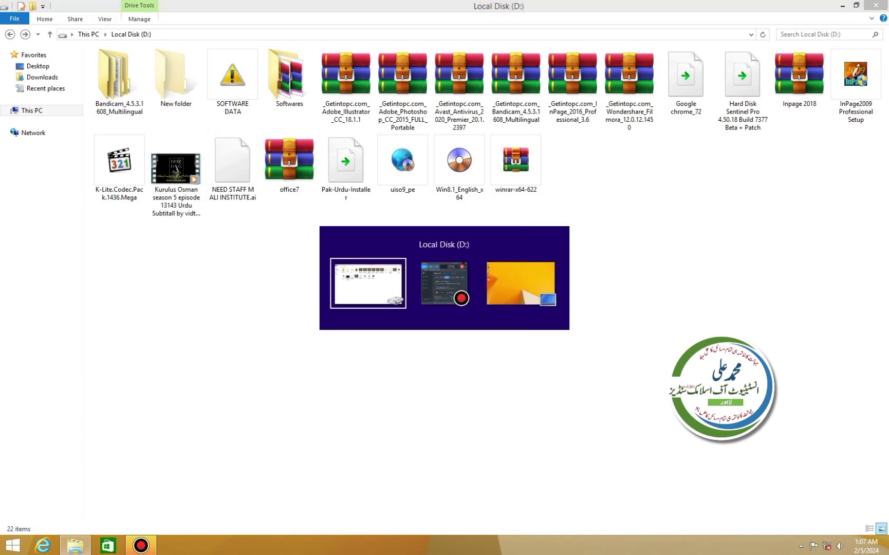
key(Tab)
key(Tab)
key(Tab)
key(Tab)
key(Tab)
key(Tab)
key(Return)
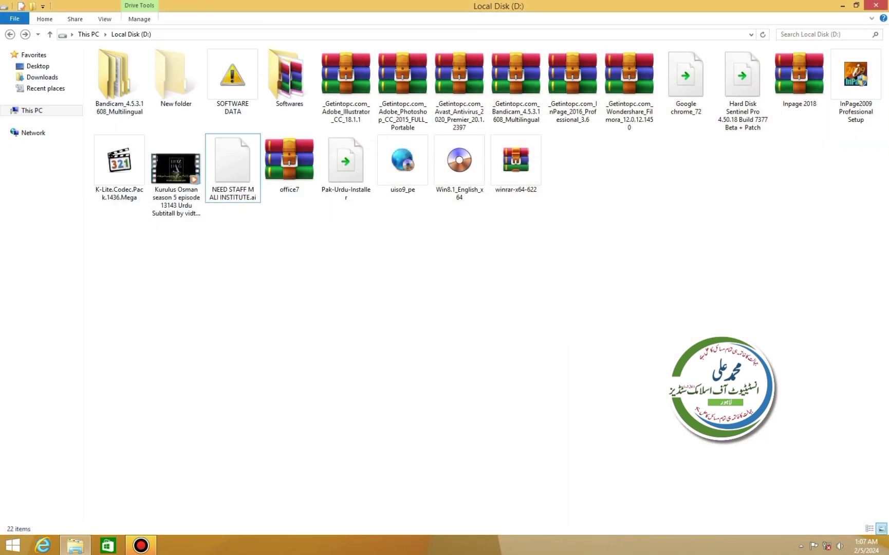